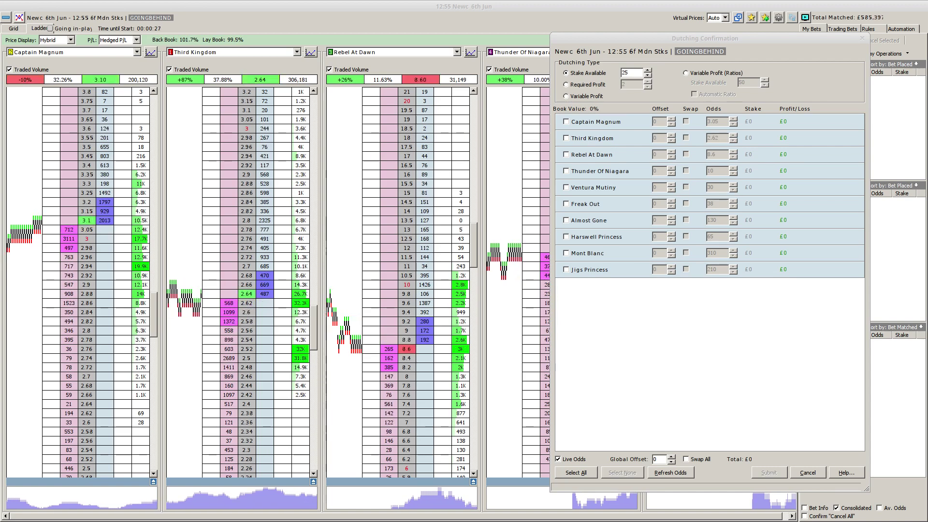
Step: Tick Captain Magnum in the £25 Newcastle 12:55 dutch, returning £50 profit
left_click(566, 121)
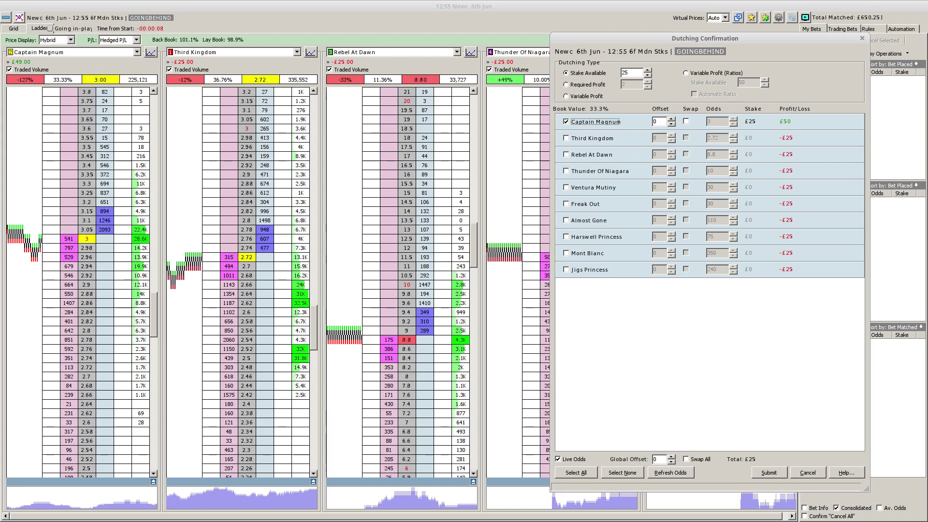
Step: Tick Rebel At Dawn, splitting the £25 as £18.45 Captain Magnum and £6.55 Rebel At Dawn
left_click(566, 154)
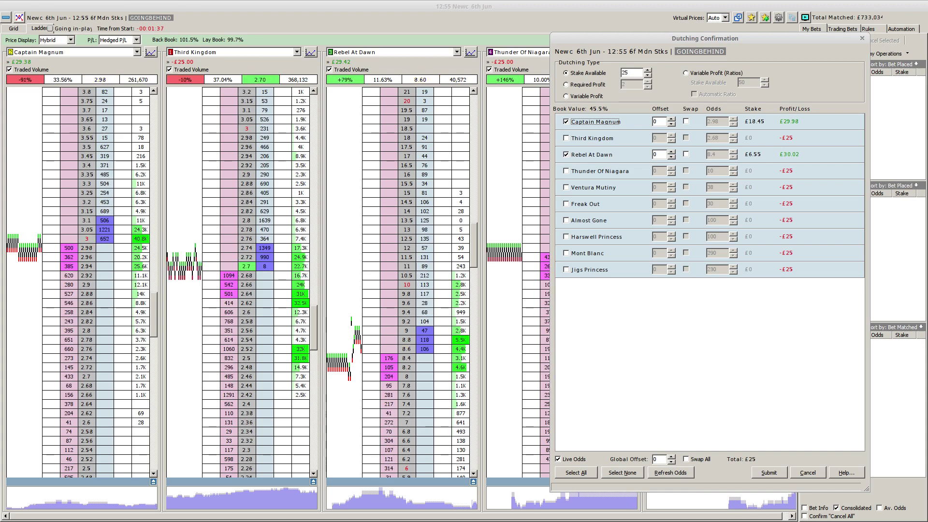
Step: Narrow the dutch to Rebel At Dawn and Thunder Of Niagara and submit the £25 back bets
key("space")
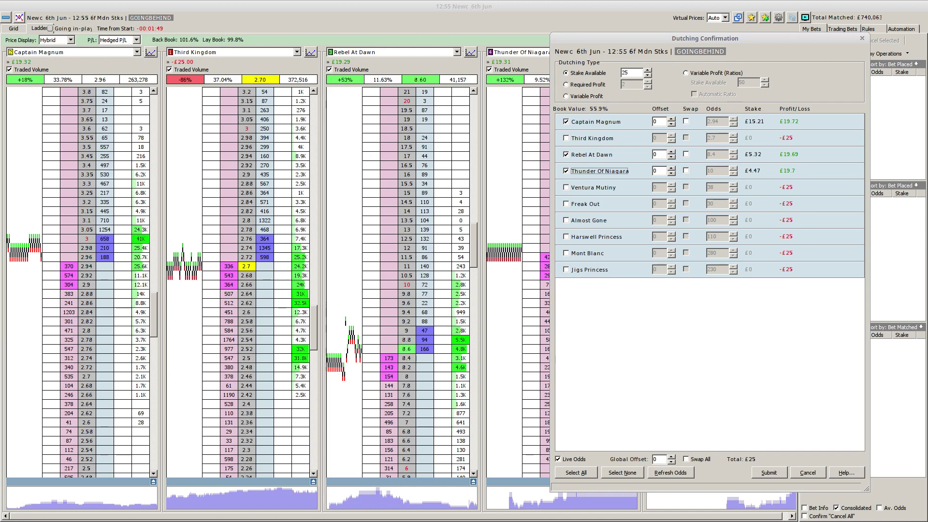
left_click(566, 121)
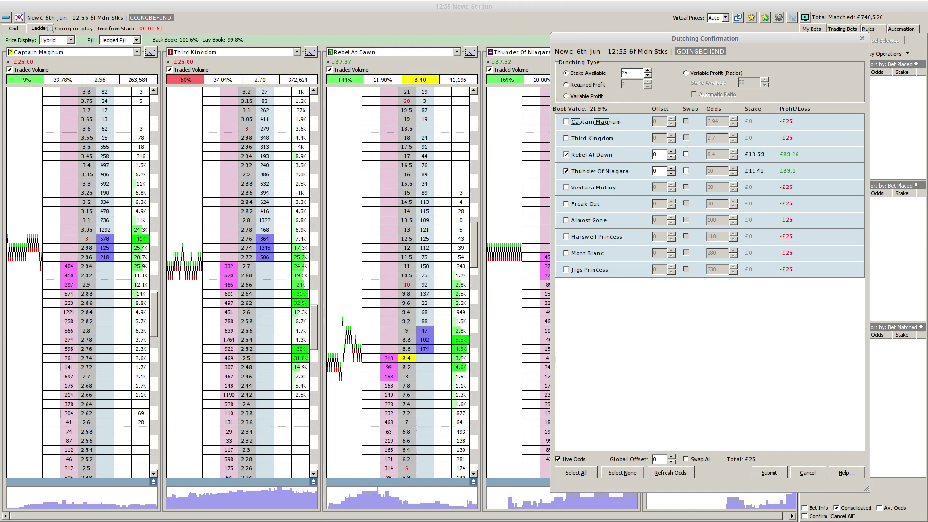
key("space")
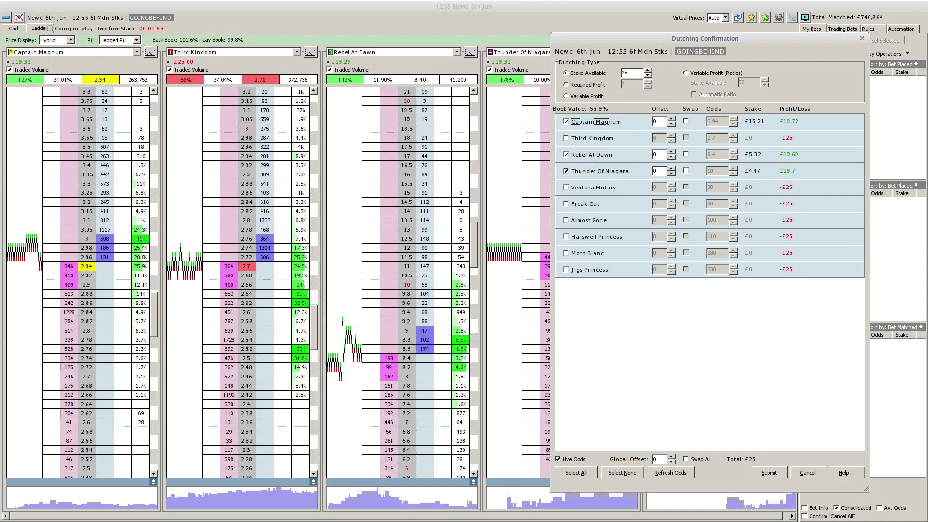
left_click(566, 170)
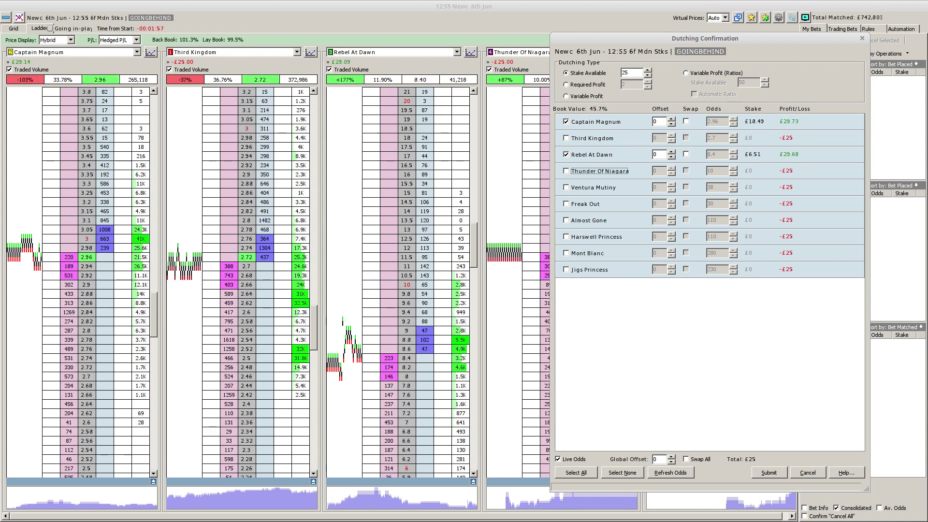
key("space")
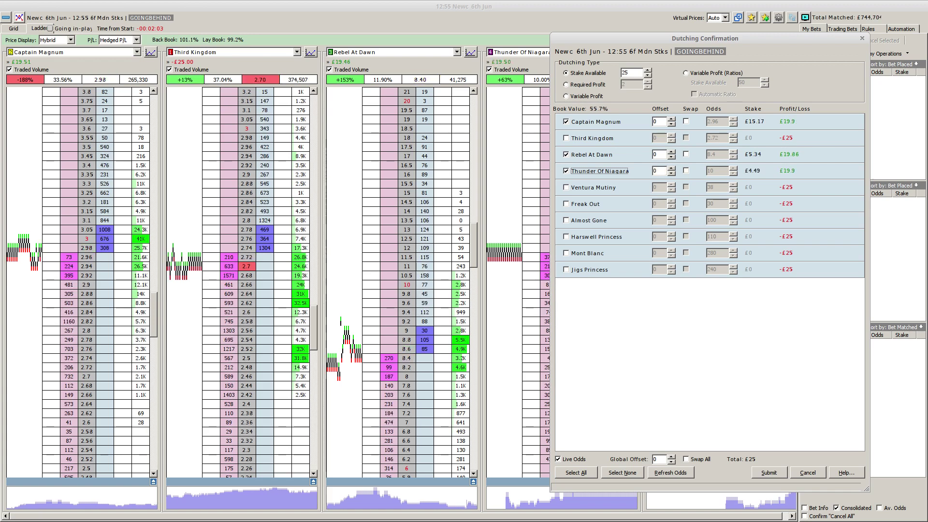
left_click(566, 121)
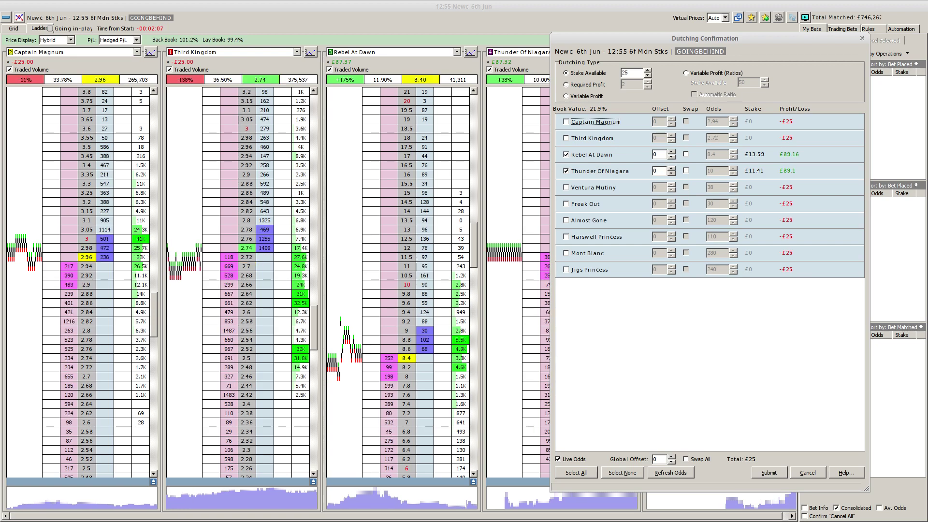
key("Return")
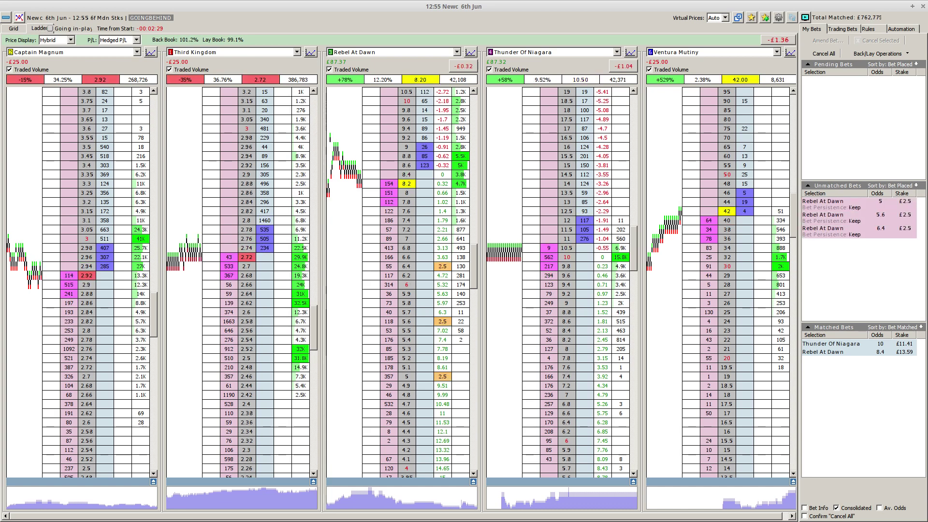
Step: Scroll the ladders down to the lower Thunder Of Niagara and Rebel At Dawn prices
scroll(401, 283, "down", 6)
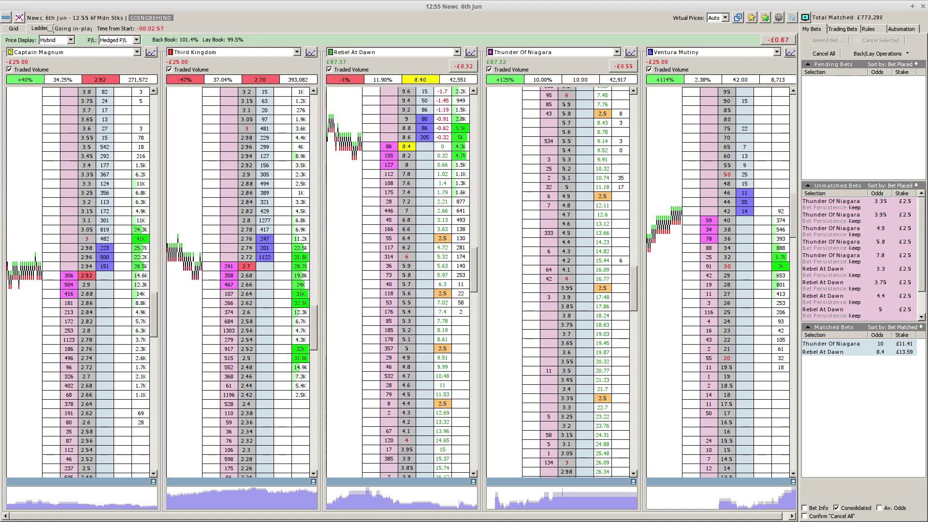
Step: Lay Rebel At Dawn for £2.50 at 2.92, then switch to the full-market grid view
scroll(402, 283, "down", 8)
scroll(402, 283, "down", 3)
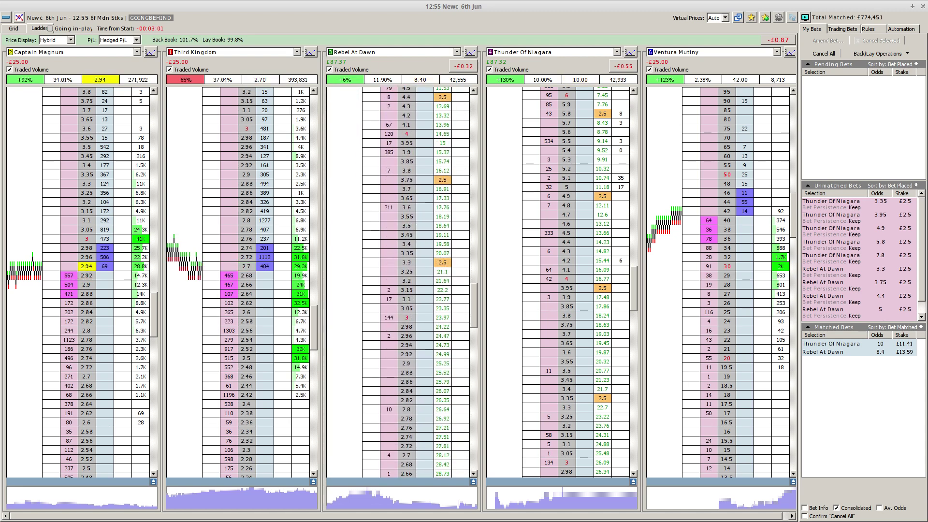
left_click(442, 354)
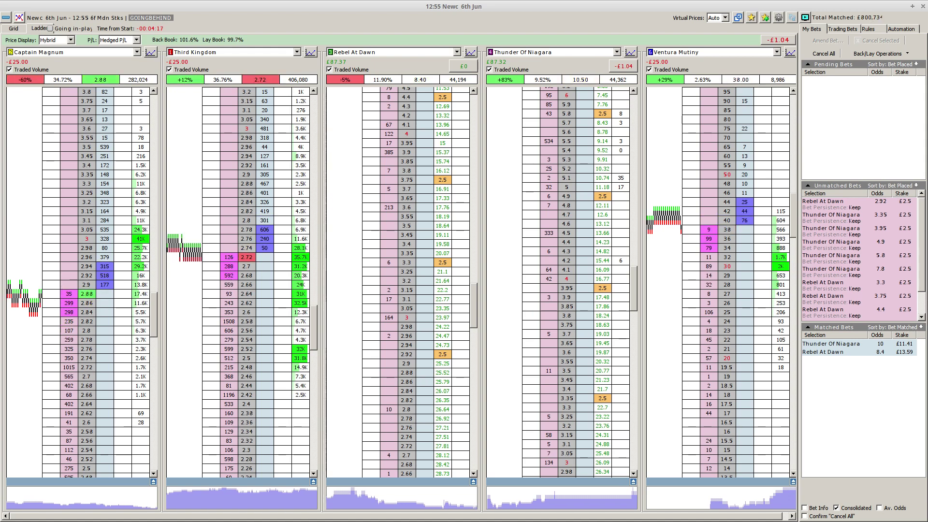
left_click(14, 28)
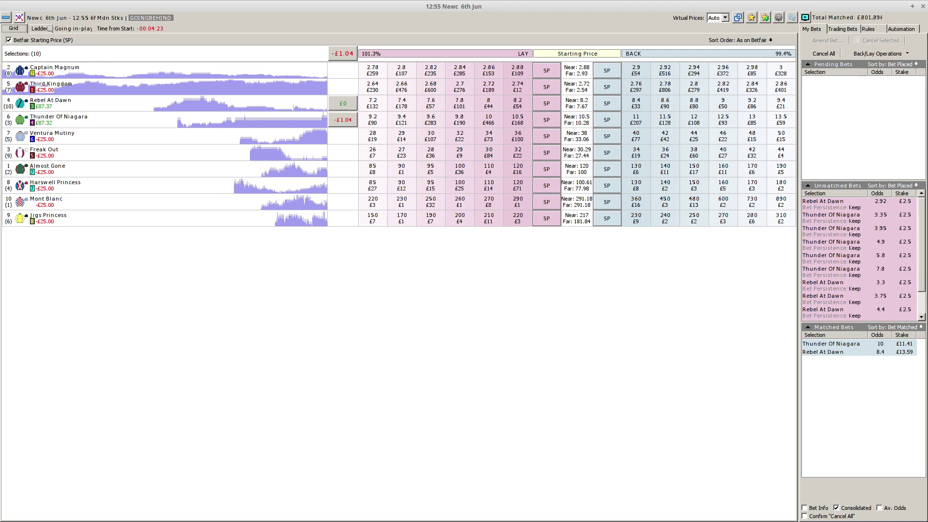
Step: Watch the in-play price ladders, then return to the grid of all ten runners
left_click(50, 29)
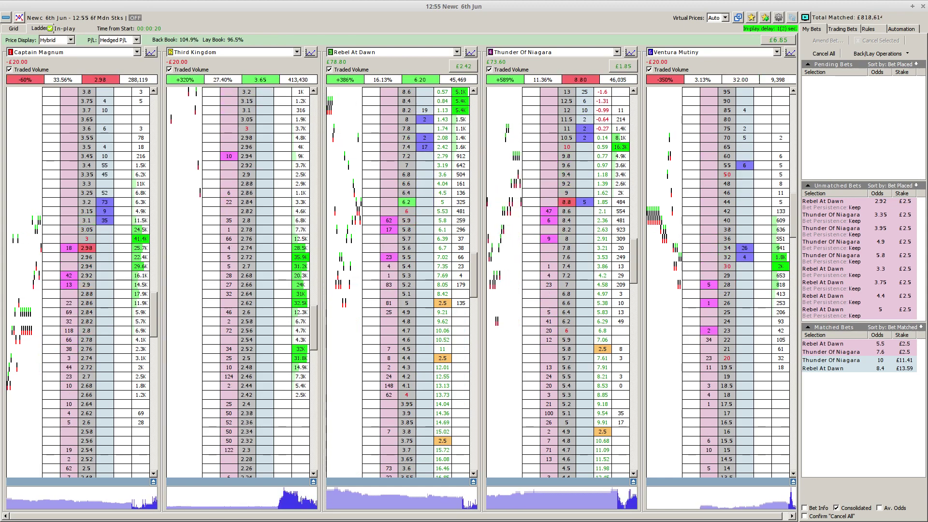
left_click(14, 28)
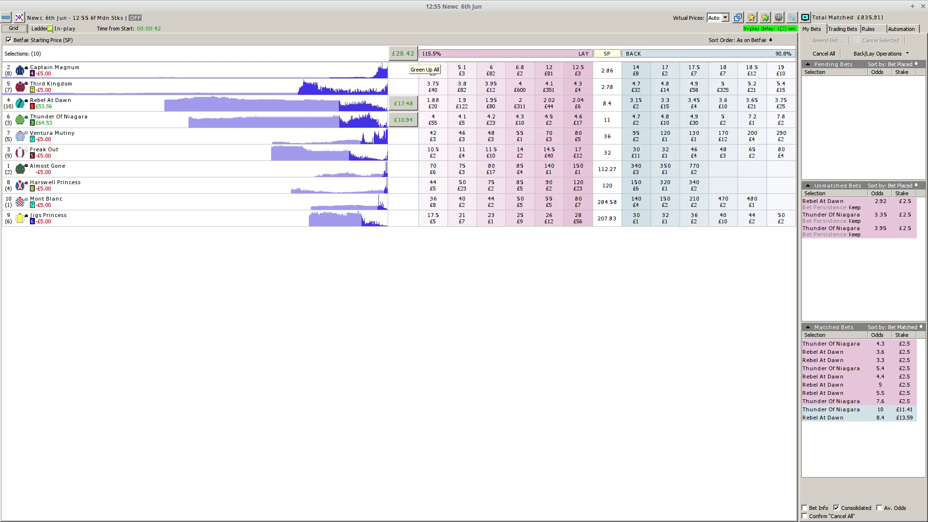
Step: Apply Green Up All to close out every runner in the Newcastle 12:55 market
left_click(404, 53)
left_click(403, 53)
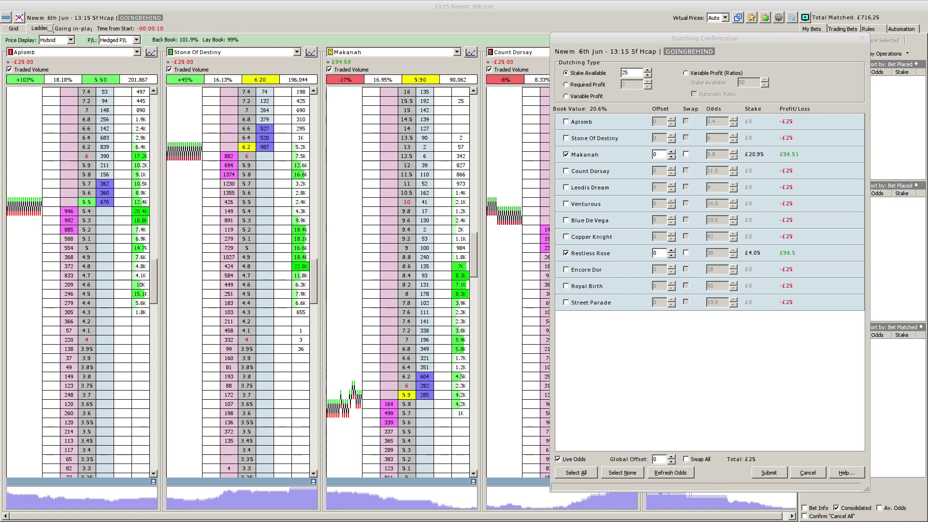
Step: Add Count Dorsay to the Newmarket dutch alongside Makanah and Restless Rose
left_click(589, 171)
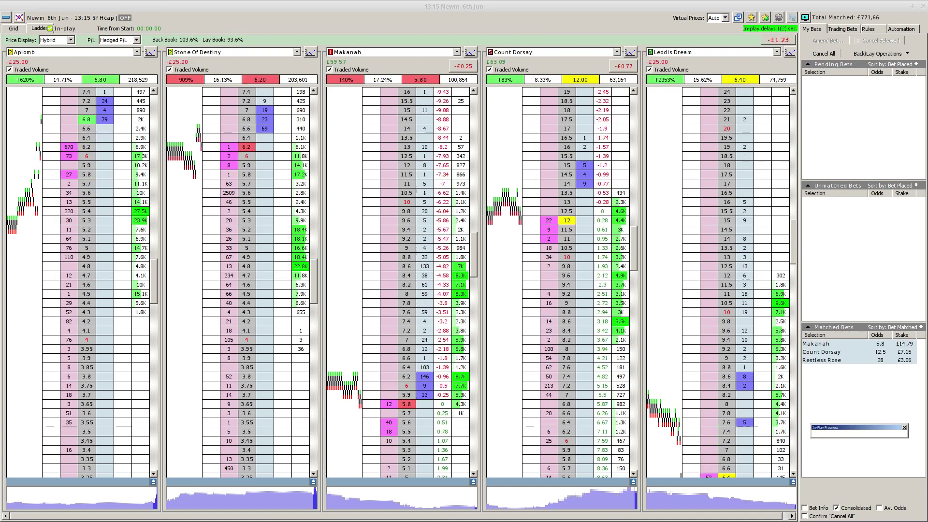
Step: Replace the Stone Of Destiny ladder with Restless Rose and scroll the ladders to lower odds
left_click(231, 51)
key("Down")
key("Down")
key("Down")
key("Down")
key("Return")
scroll(256, 283, "down", 10)
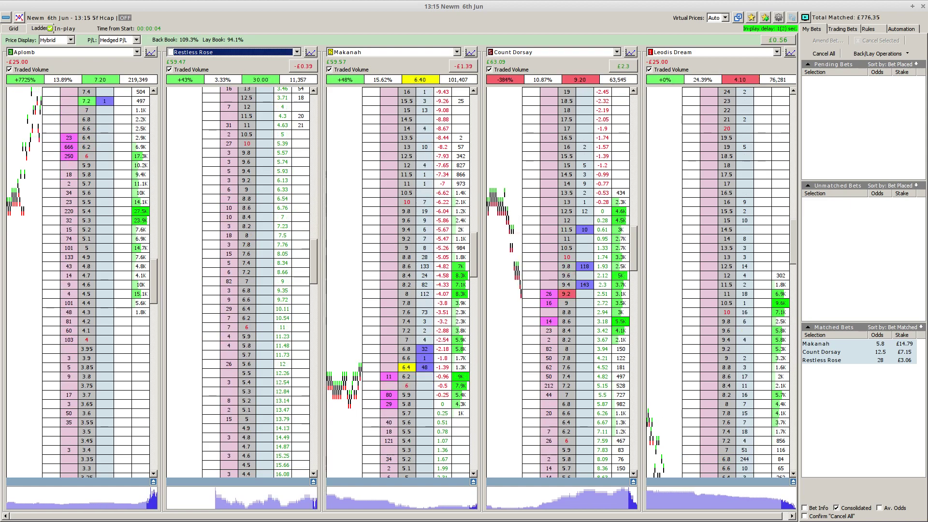
scroll(416, 283, "down", 5)
scroll(415, 283, "down", 2)
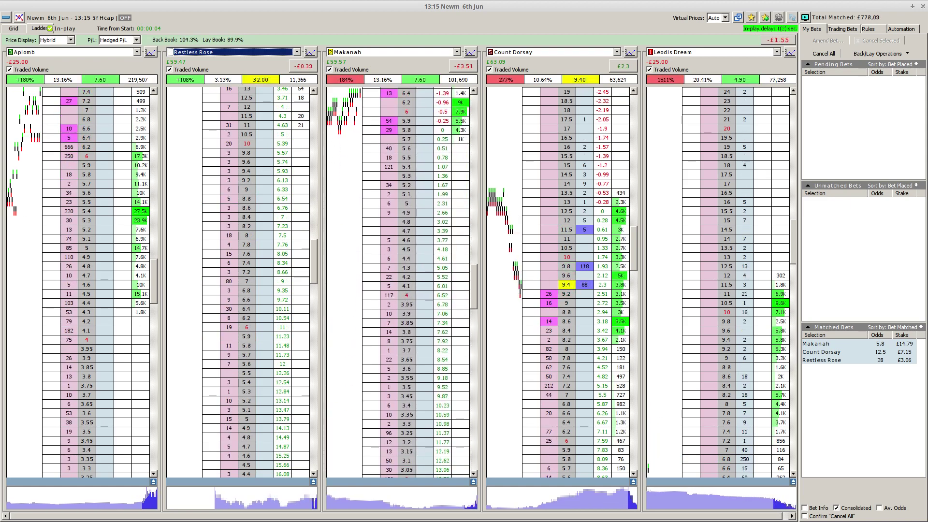
scroll(575, 283, "down", 5)
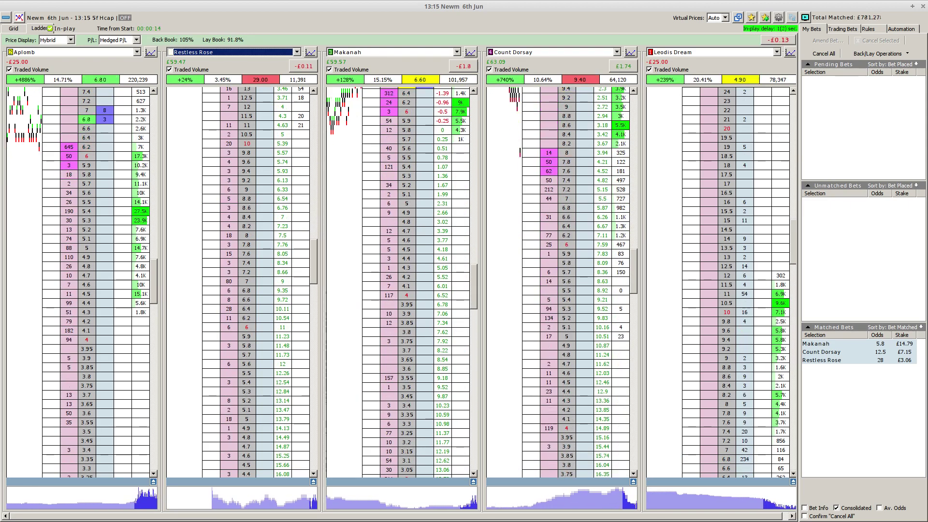
Step: Lay £2.5 on Count Dorsay at 5.9, 4.7, 3.9 and Makanah at 4.5, 3.8, 3.3
left_click(602, 253)
left_click(602, 364)
left_click(602, 447)
left_click(442, 249)
left_click(442, 332)
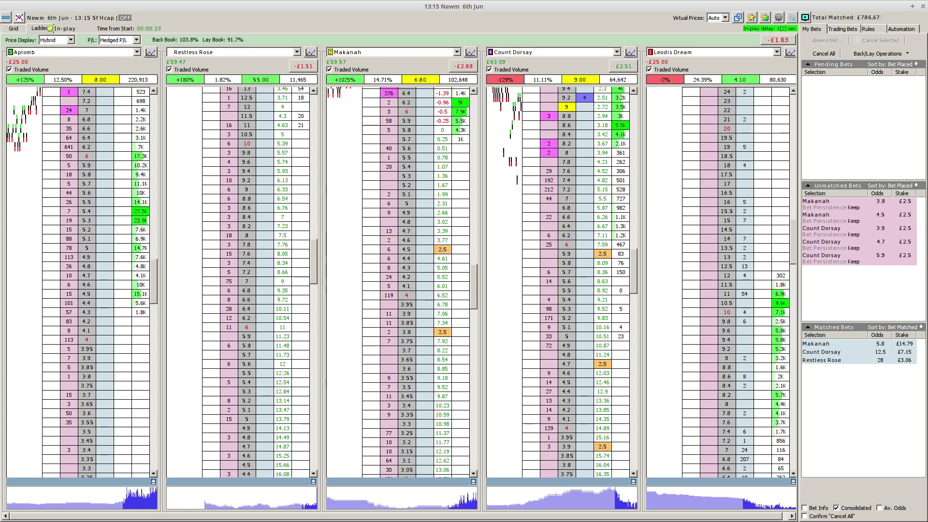
left_click(442, 424)
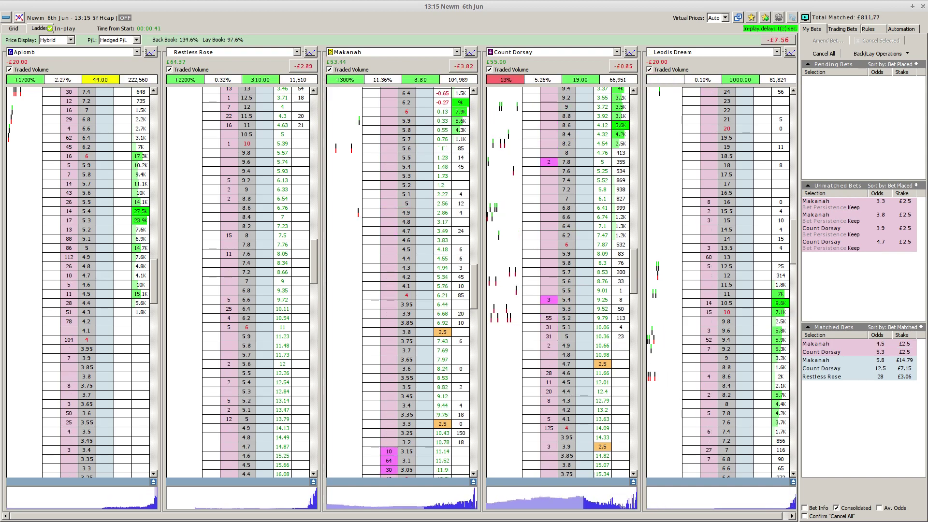
Step: Green up every Newmarket 13:15 position from the grid view and dismiss the BET_TAKEN_OR_LAPSED error
left_click(14, 28)
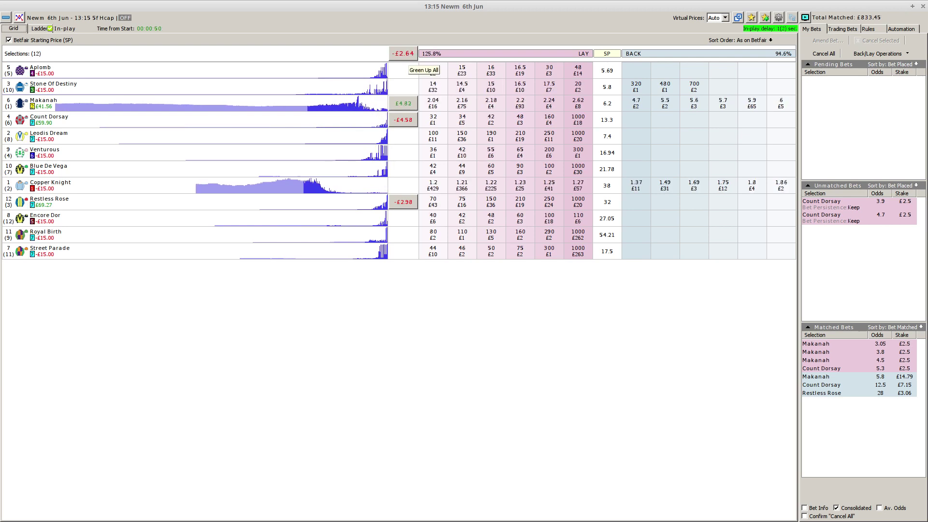
left_click(403, 53)
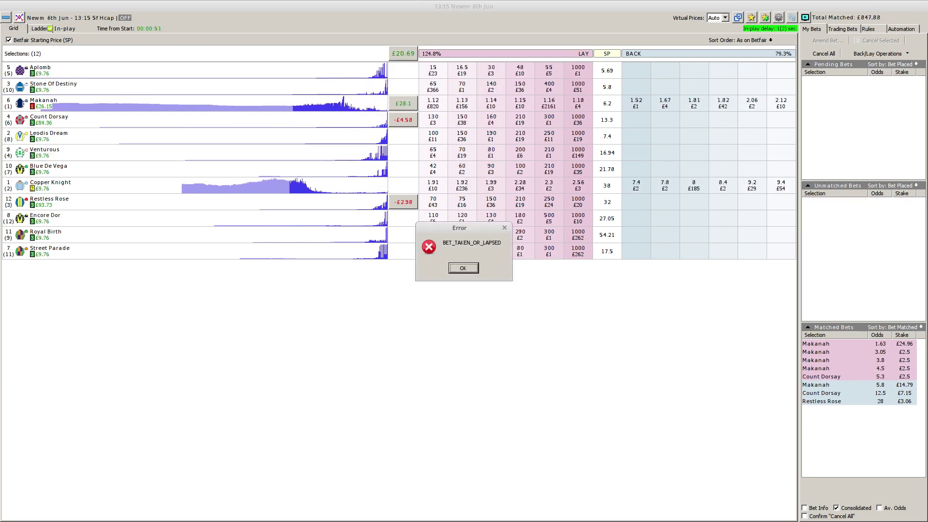
key("Return")
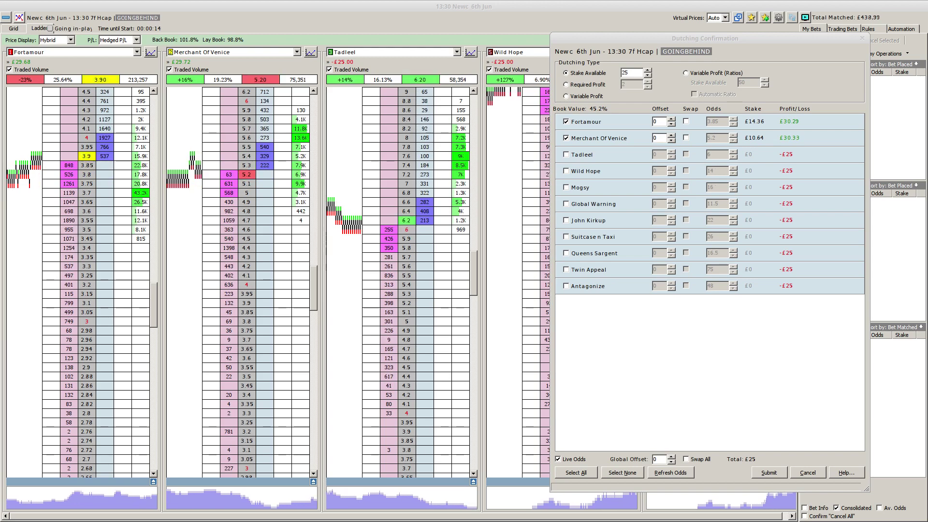
Step: Rework the Newcastle 13:30 dutch selections: add Tadleel, re-include Fortamour, drop Merchant Of Venice
left_click(565, 154)
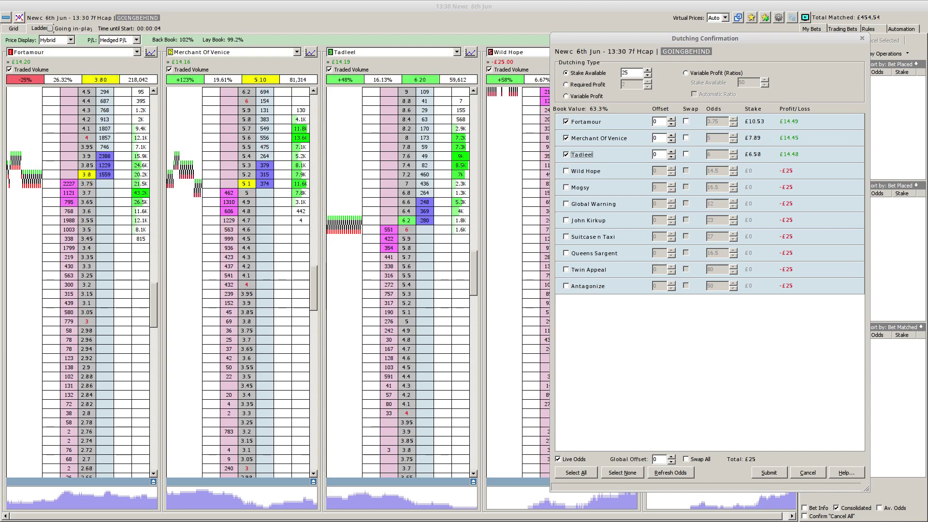
left_click(566, 121)
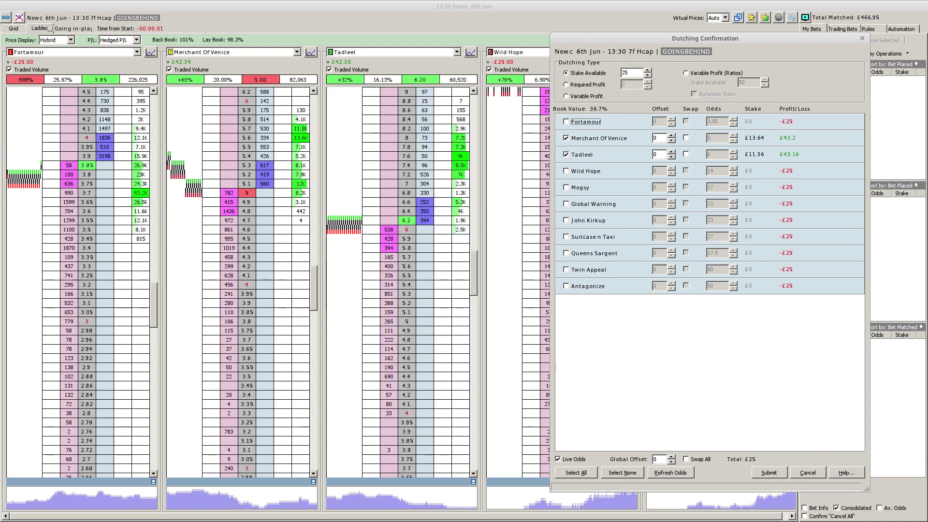
left_click(565, 138)
left_click(565, 122)
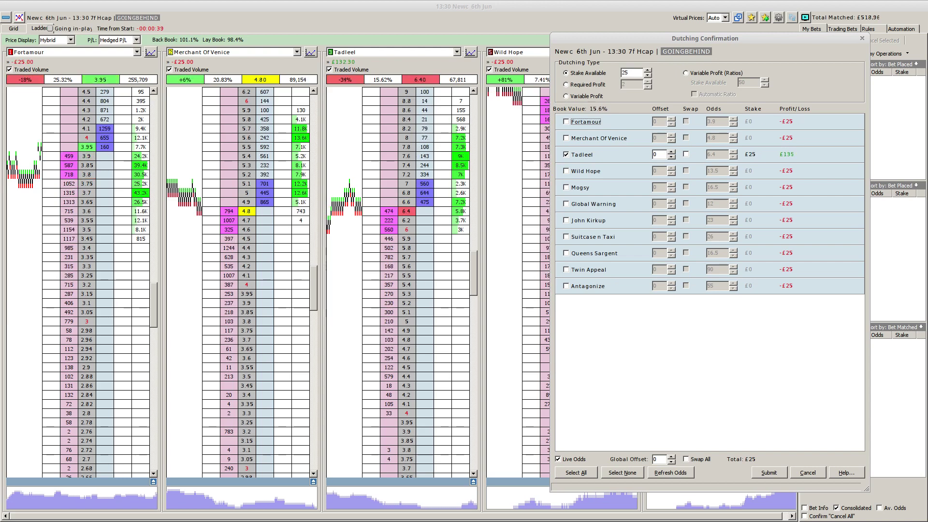
Step: Submit the £25 dutch on Merchant Of Venice and Tadleel, leaving Fortamour out
left_click(566, 121)
left_click(566, 137)
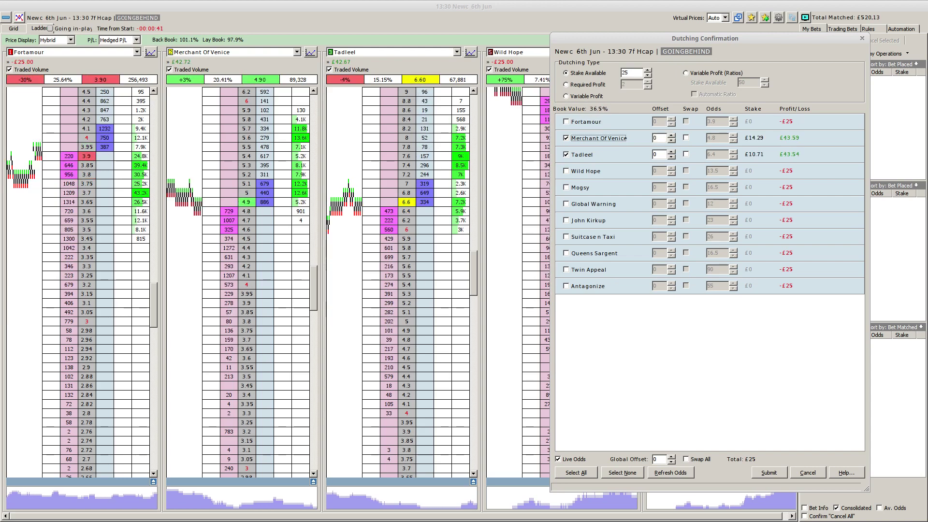
left_click(566, 121)
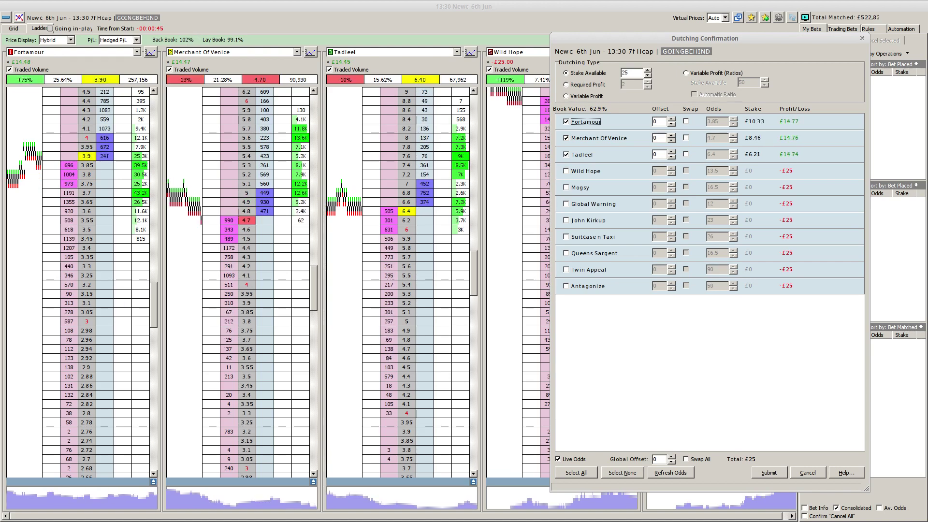
key("space")
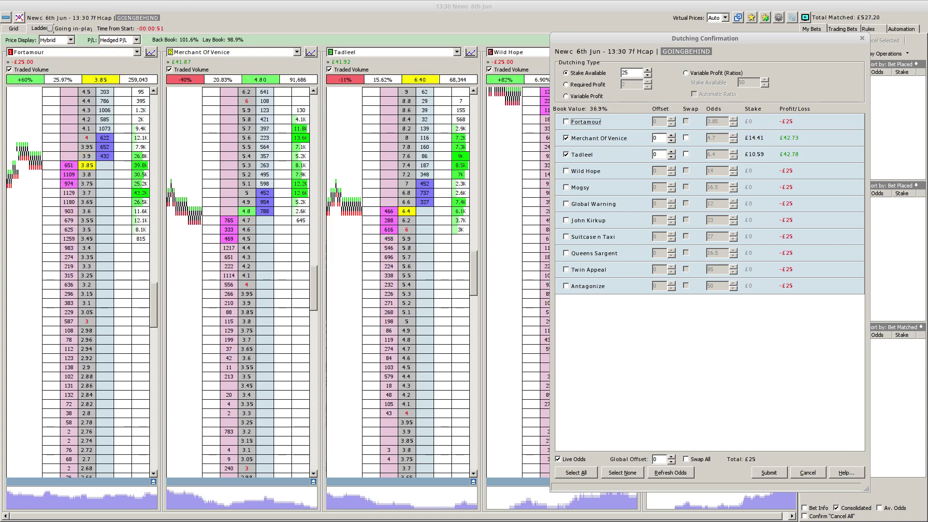
key("Return")
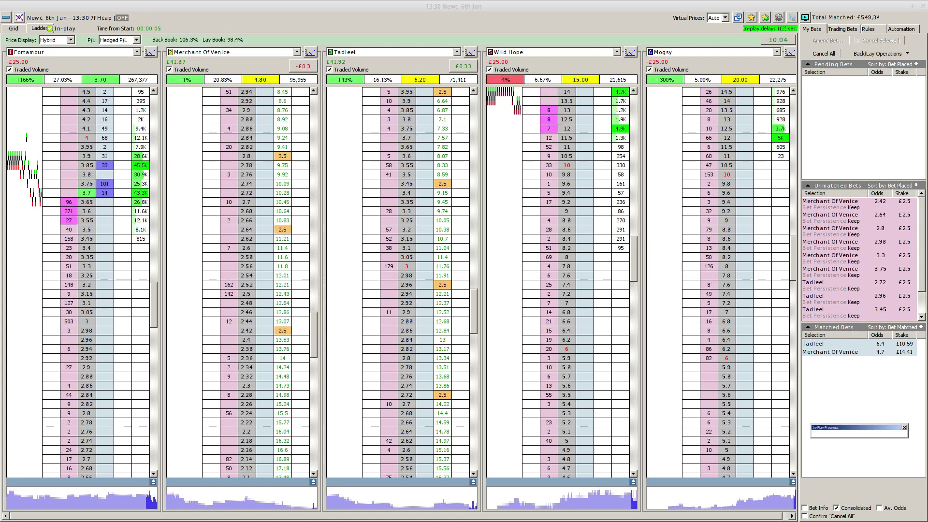
Step: Switch from ladders to the grid showing all in-play Newcastle 13:30 runners
left_click(13, 29)
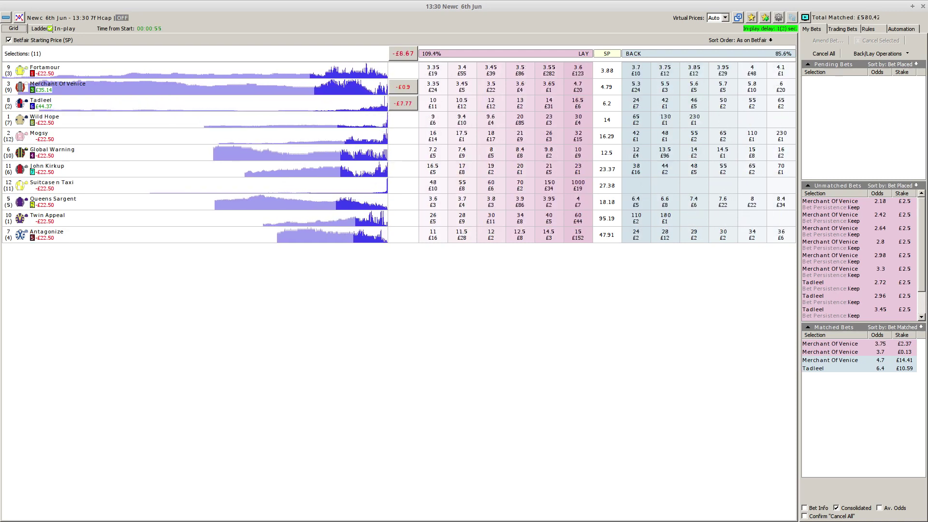
Step: Enable Av. Odds so matched bets show averaged prices
key("space")
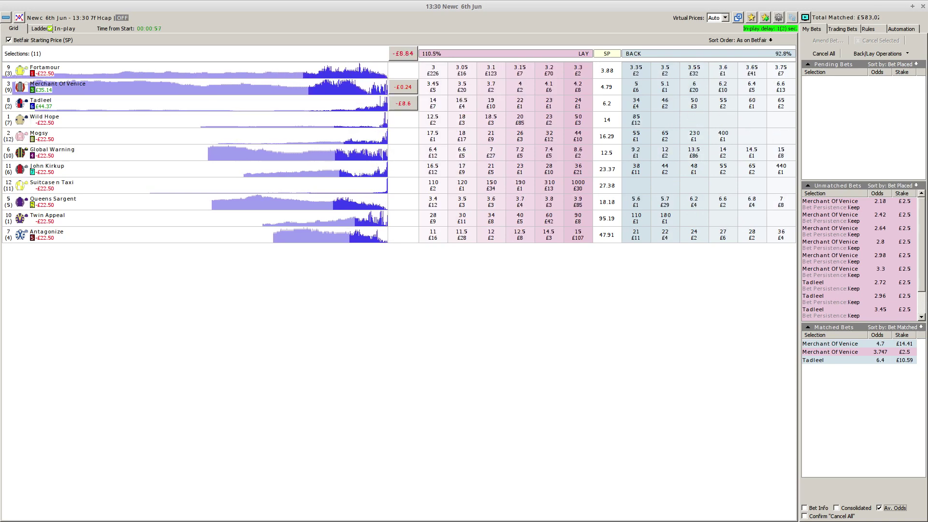